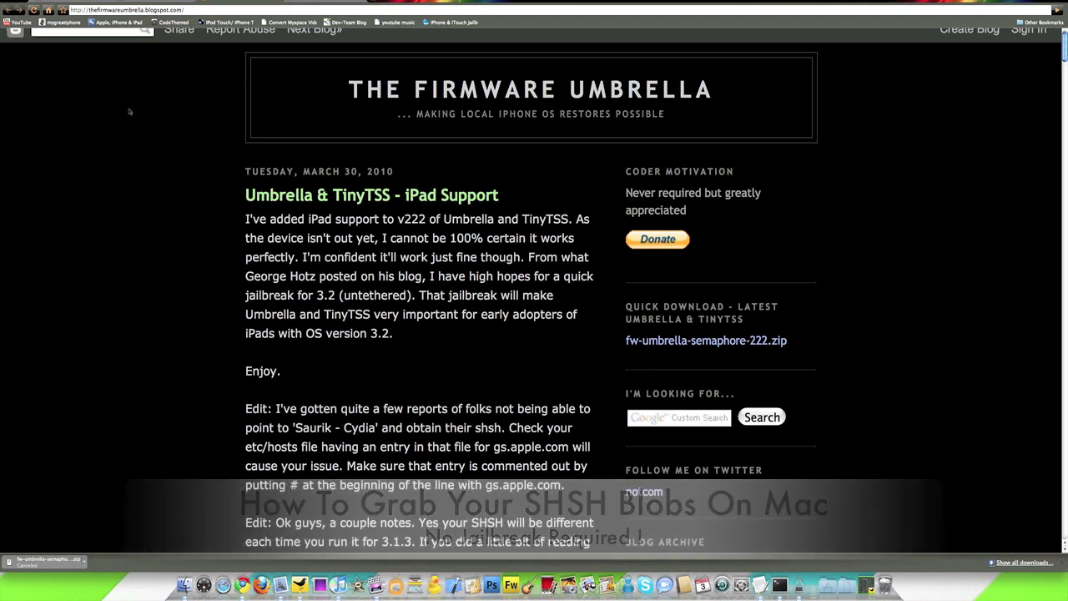
scroll(131, 111, "up", 1)
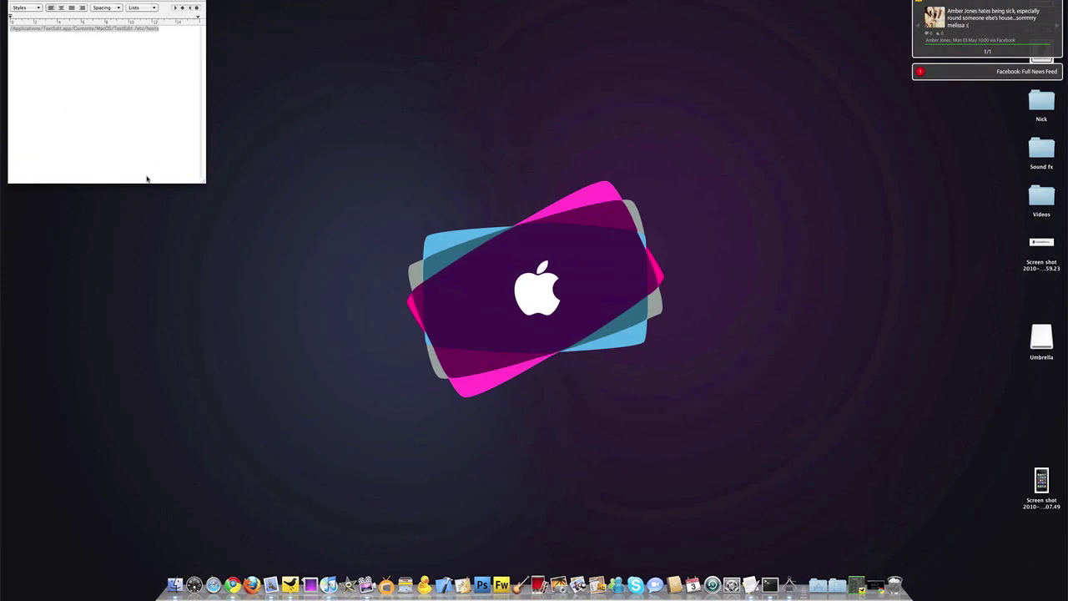
- Launch Terminal from the Utilities folder in Applications, close the Finder window and reposition the Terminal window
left_click(164, 568)
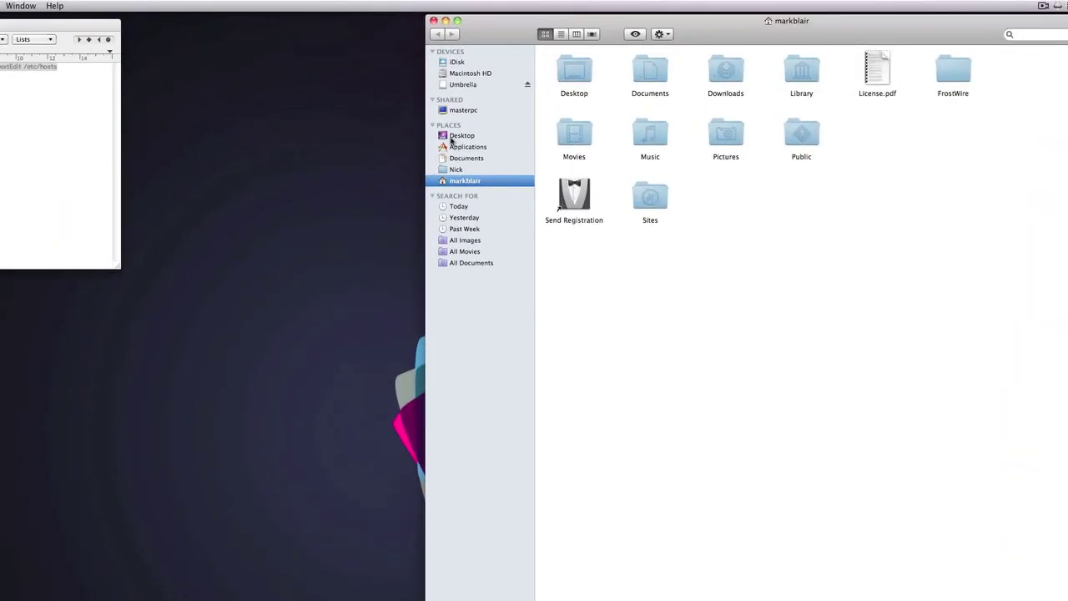
left_click(453, 147)
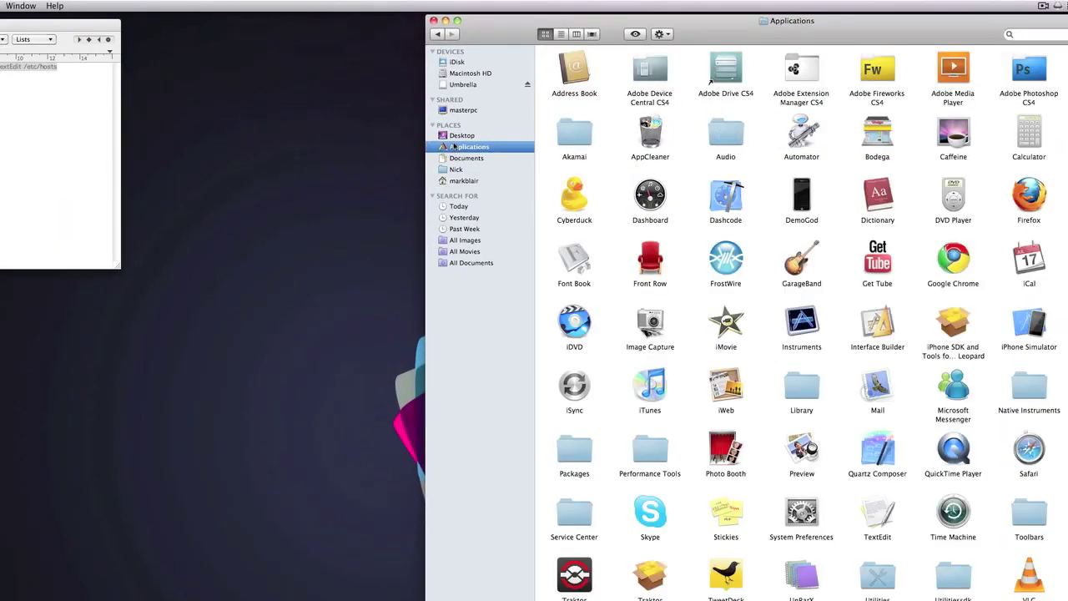
double_click(882, 581)
double_click(793, 327)
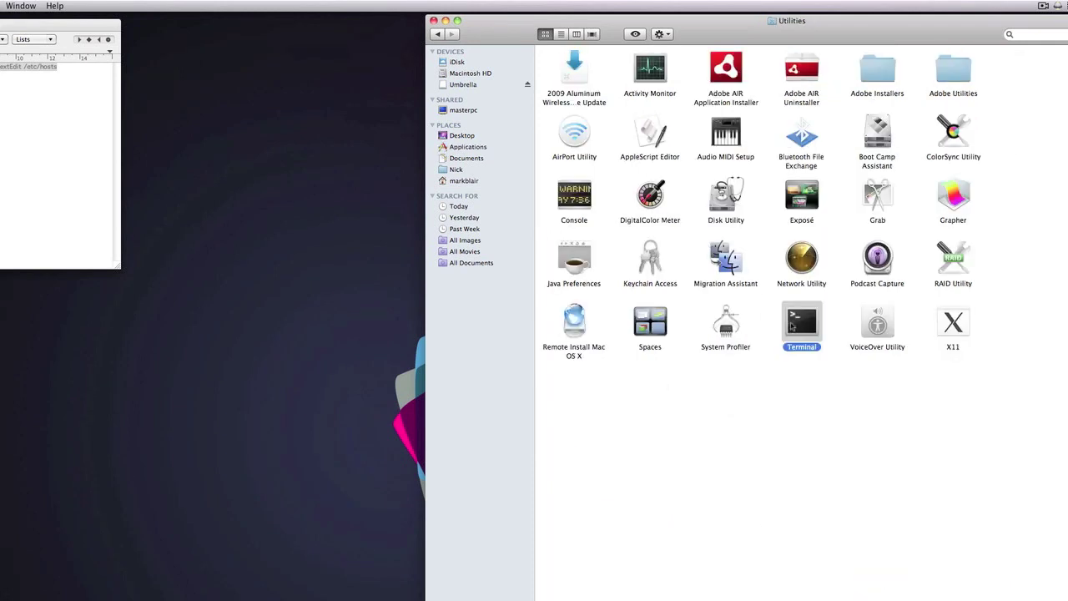
left_click(434, 20)
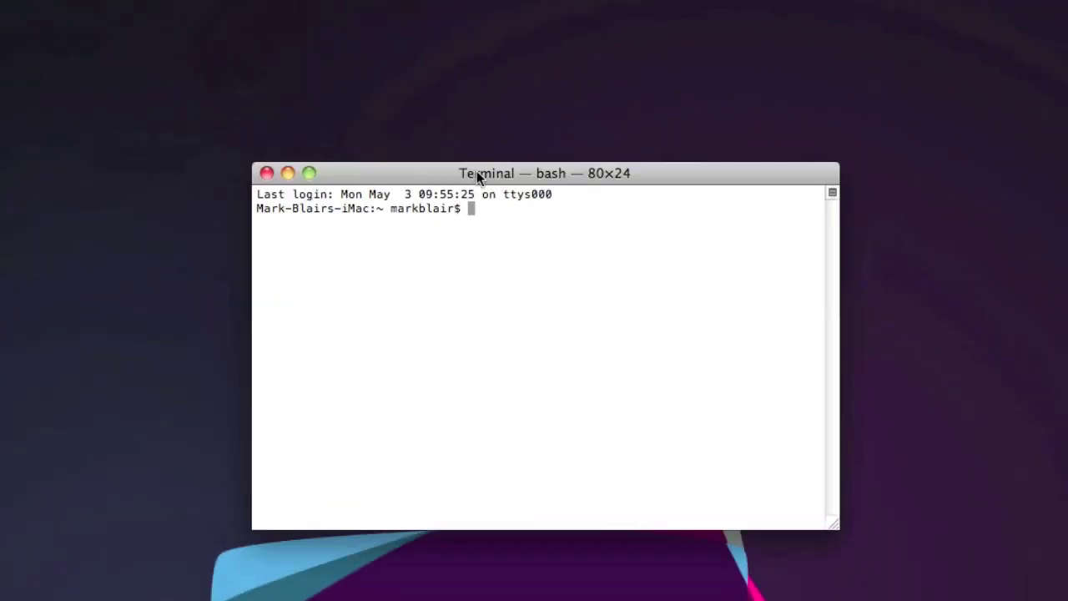
left_click_drag(476, 171, 477, 122)
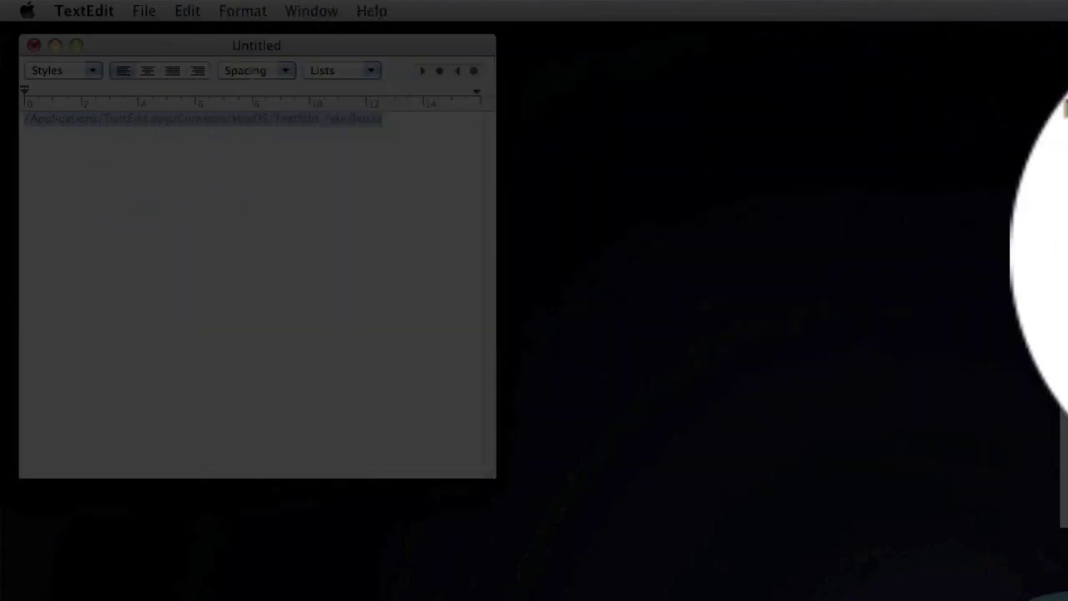
- Run /Applications/TextEdit.app/Contents/MacOS/TextEdit /etc/hosts in Terminal to open the hosts file
key("super+Tab")
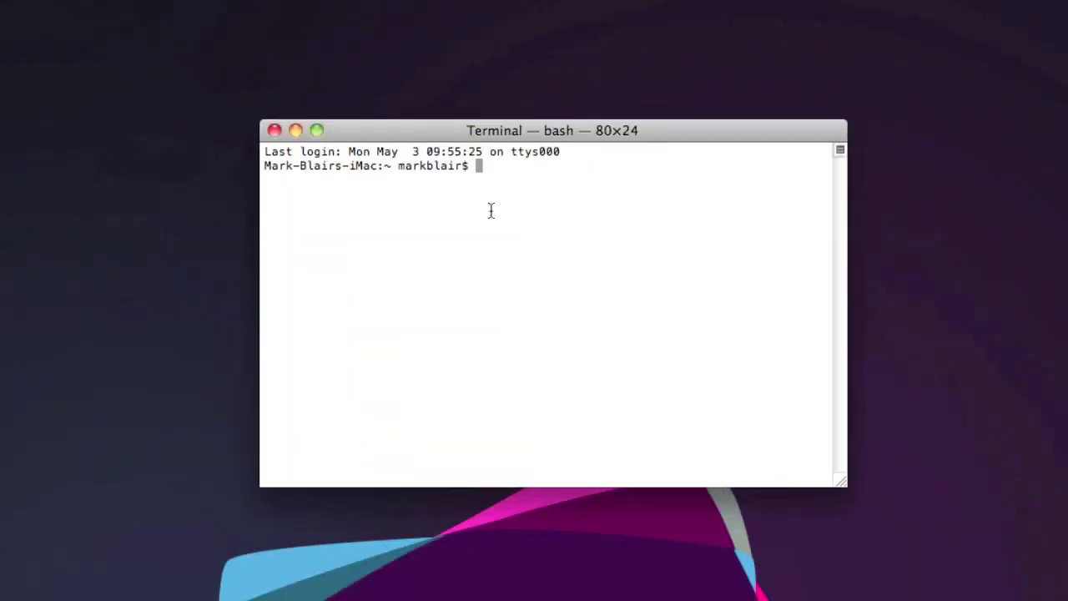
type("/Applications/TextEdit.app/Contents/MacOS/TextEdit /etc/hosts")
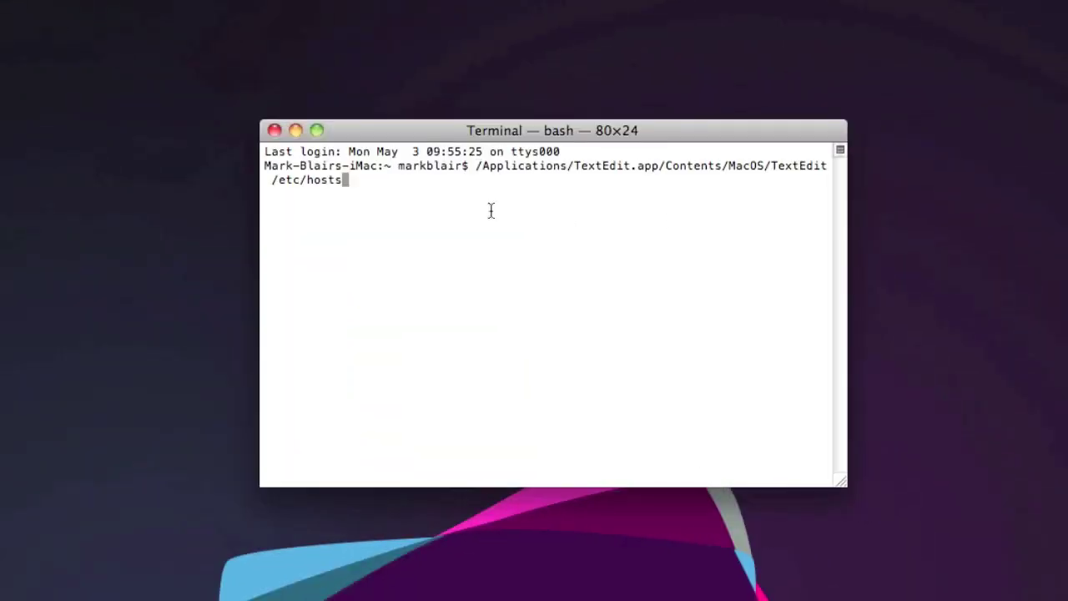
key("Return")
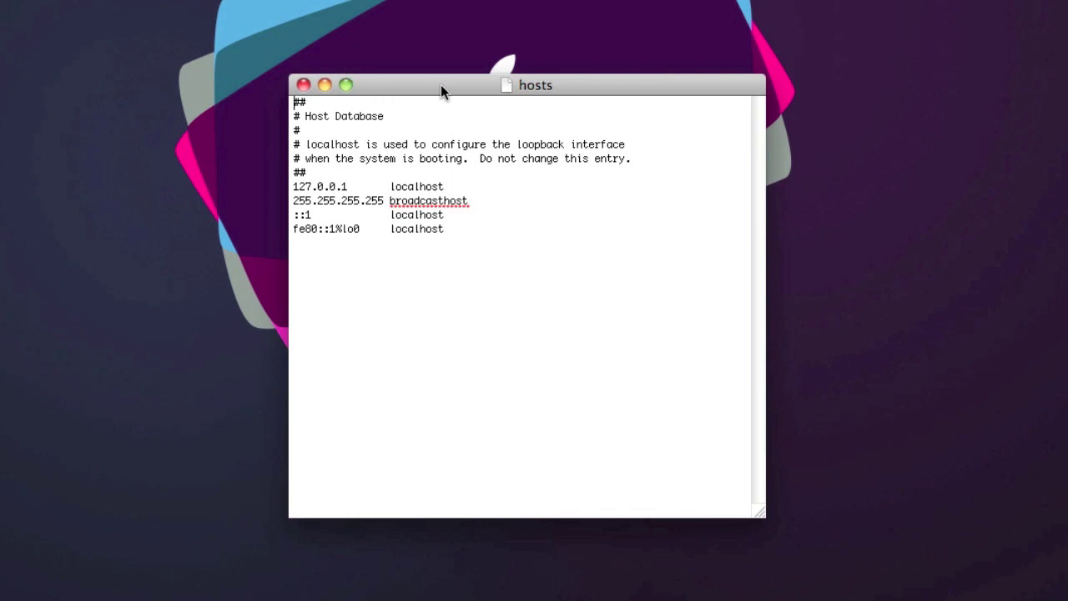
- Examine the entries in the hosts file for a gs.apple.com line
left_click_drag(441, 85, 426, 45)
left_click(446, 225)
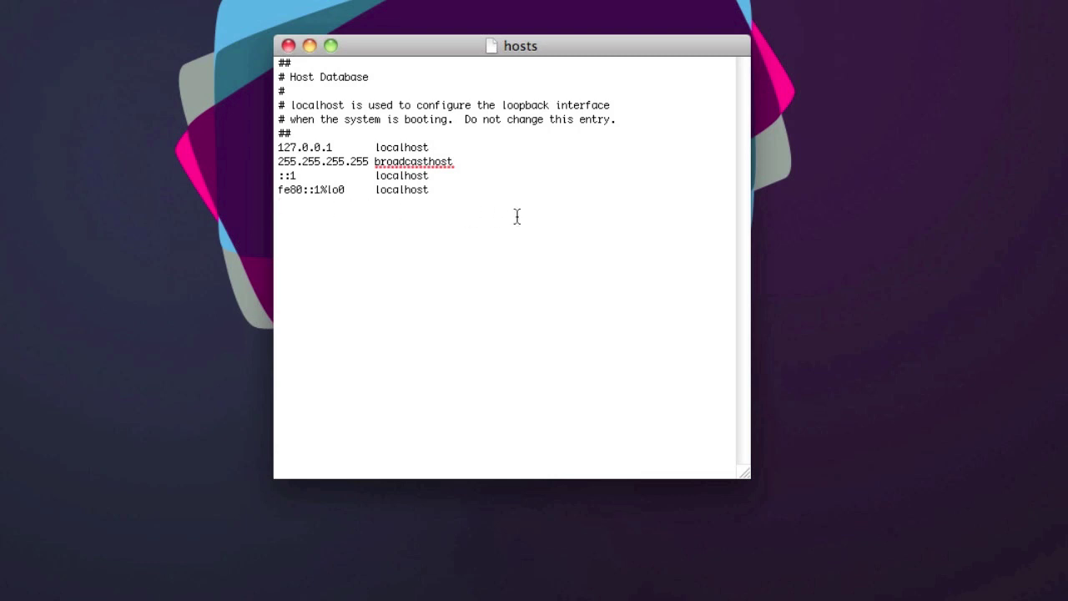
left_click_drag(516, 218, 312, 90)
key("Right")
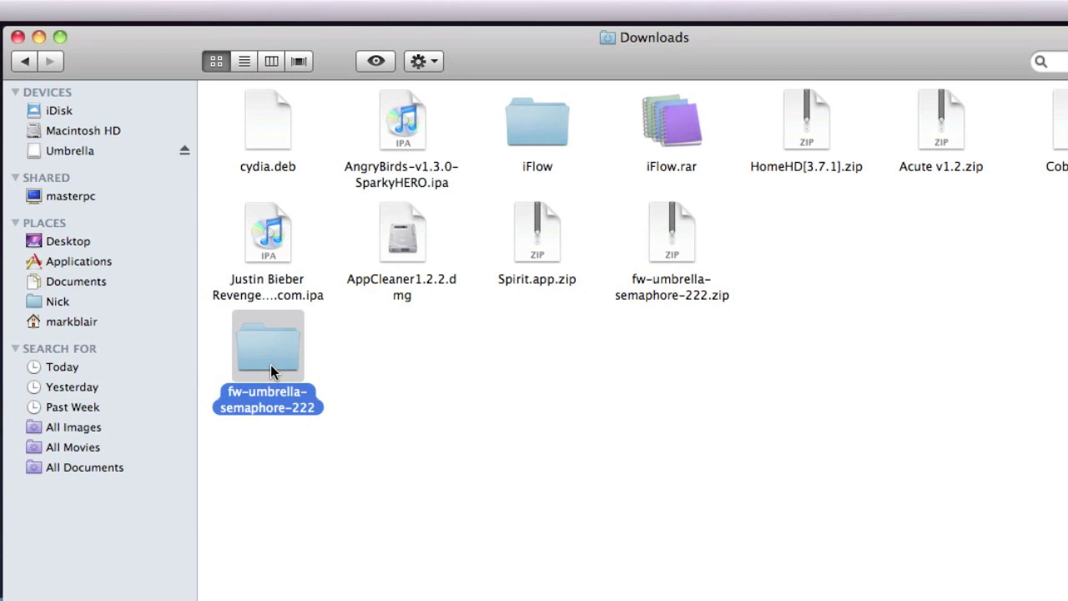
- Mount Umbrella.dmg from the fw-umbrella-semaphore-222 folder in Downloads and close that folder's window
double_click(270, 365)
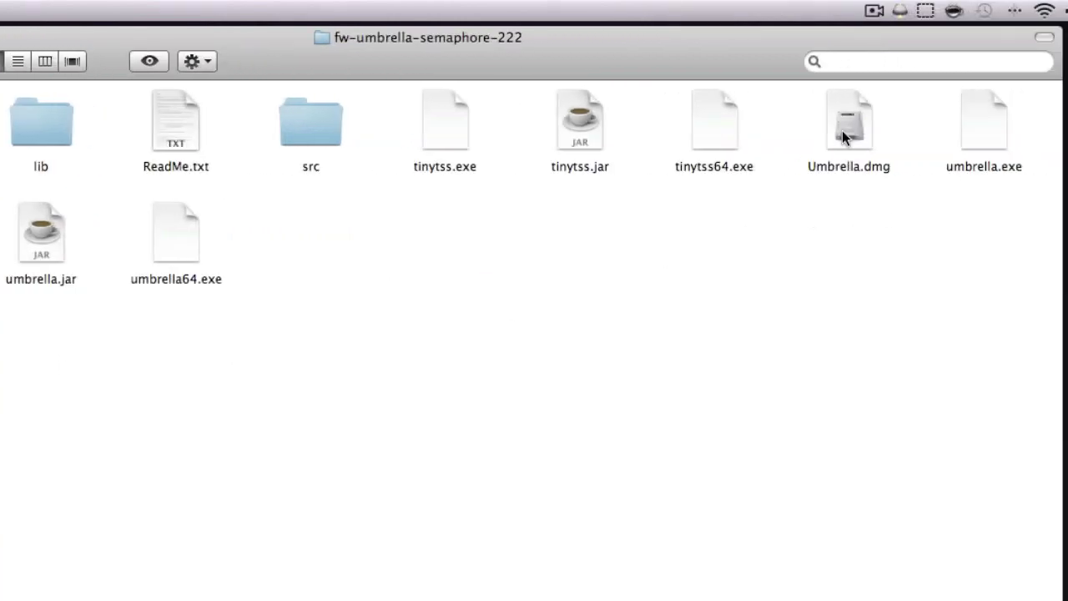
left_click(842, 130)
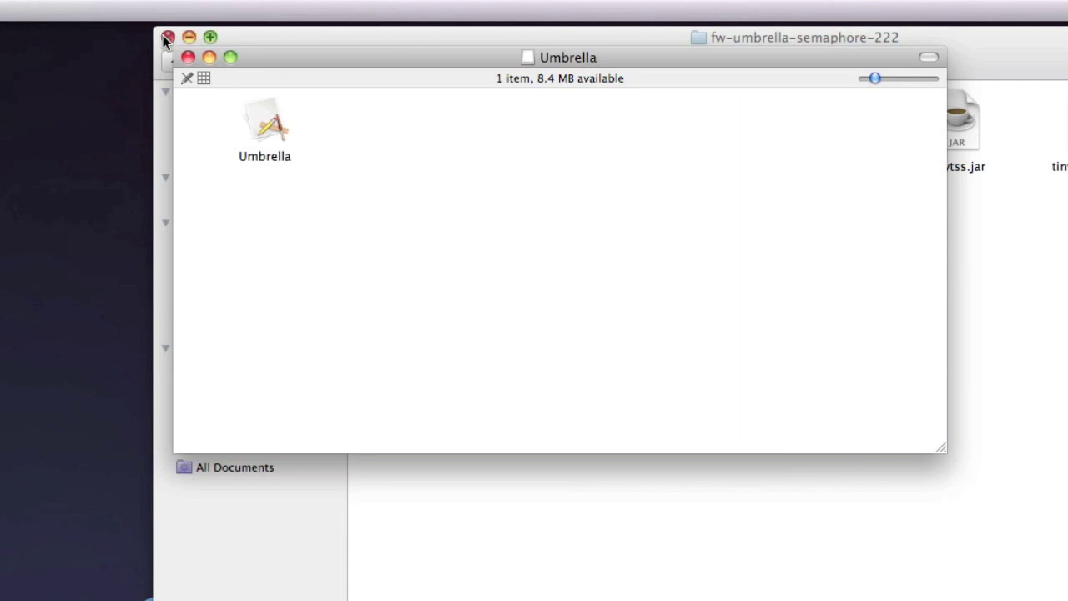
left_click(166, 39)
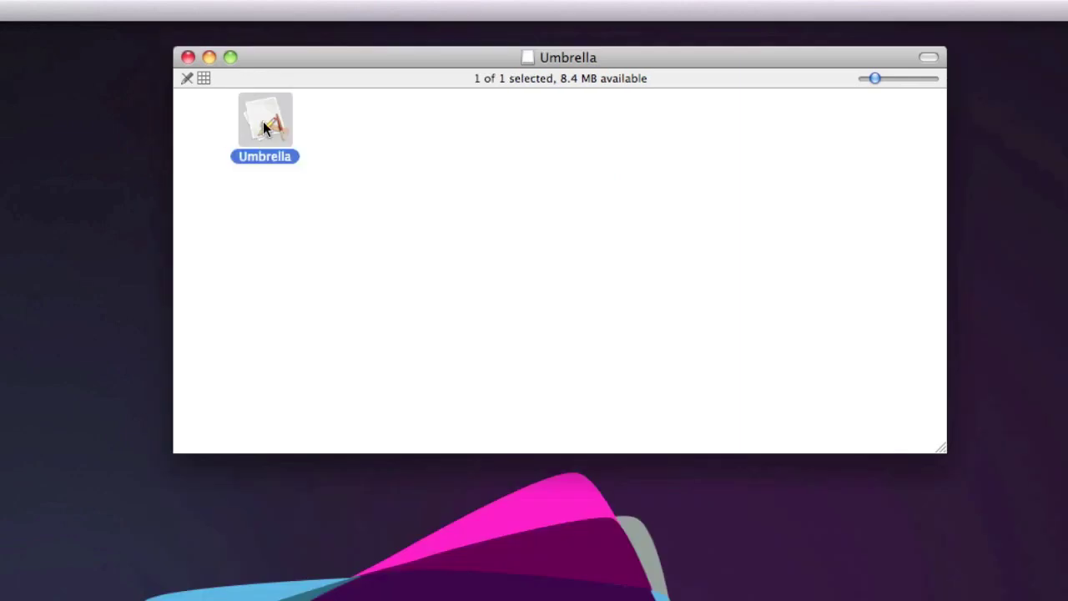
- Launch the Umbrella application from the disk image, allow it to open, and close the disk image window
double_click(263, 121)
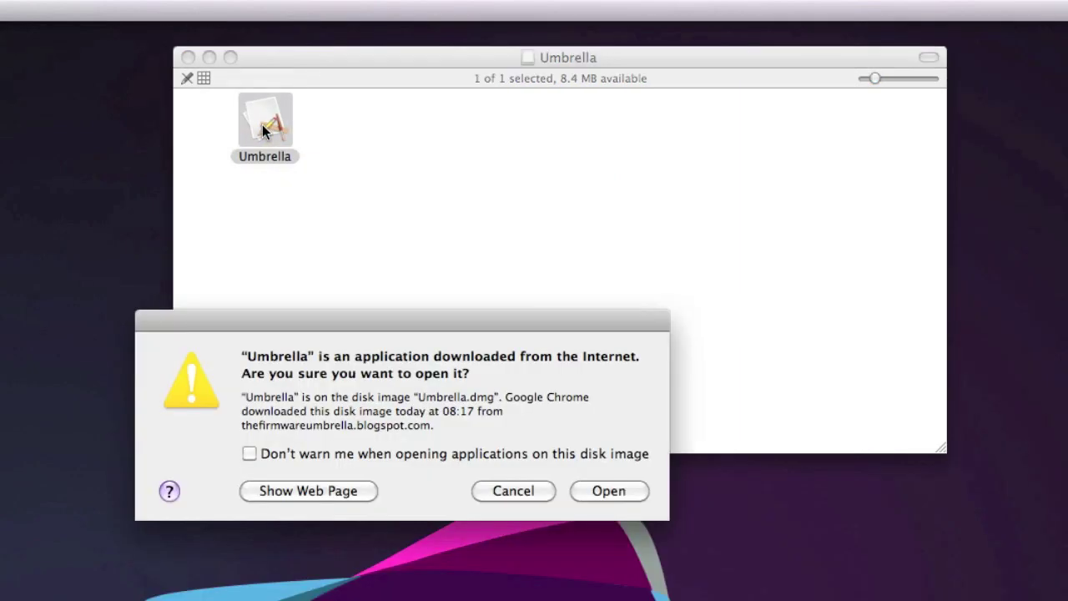
left_click(601, 492)
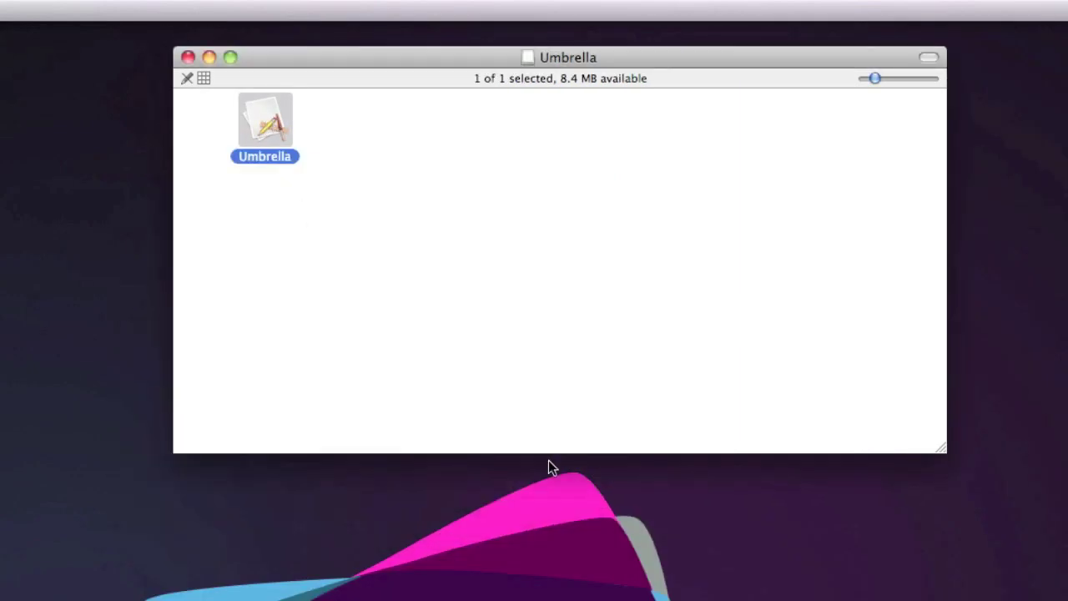
left_click(189, 57)
left_click_drag(500, 222, 506, 162)
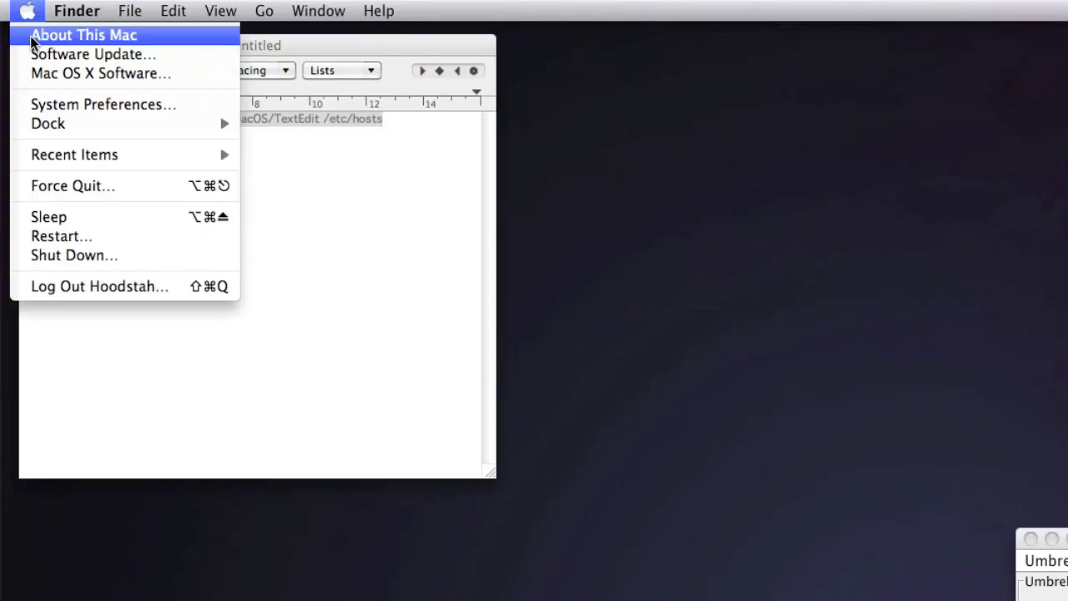
- Open the detailed system information from About This Mac and copy the ECID value from the Recovery Mode USB device's serial number
left_click(31, 42)
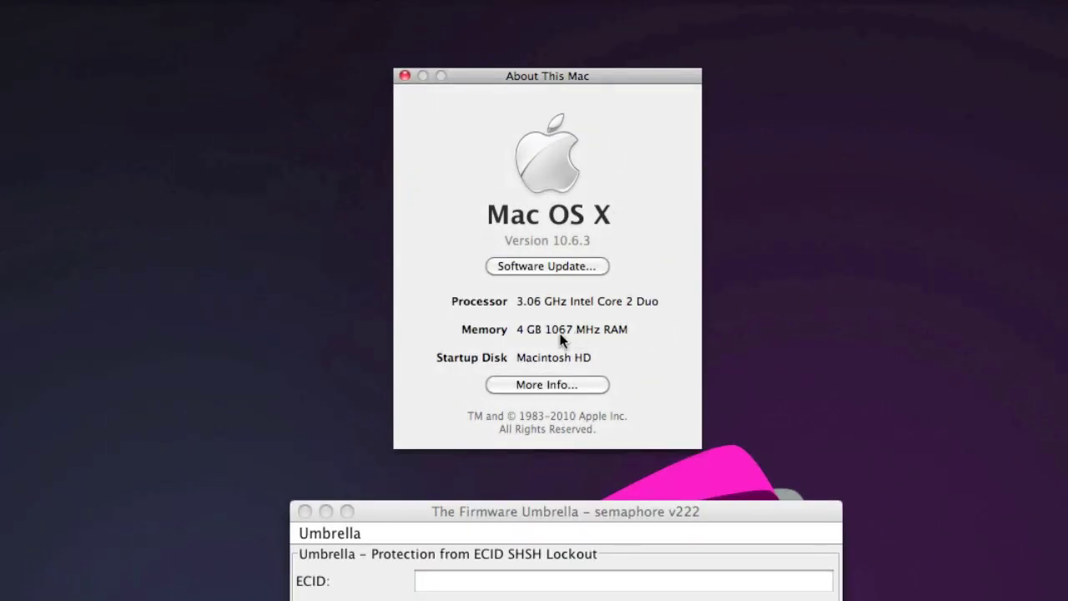
left_click(536, 389)
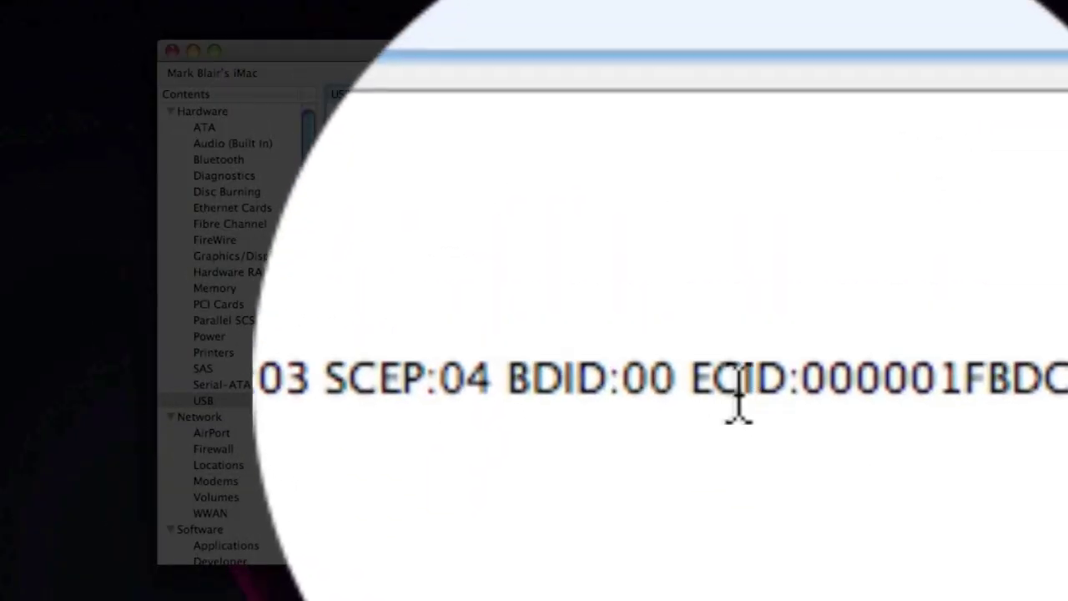
double_click(728, 386)
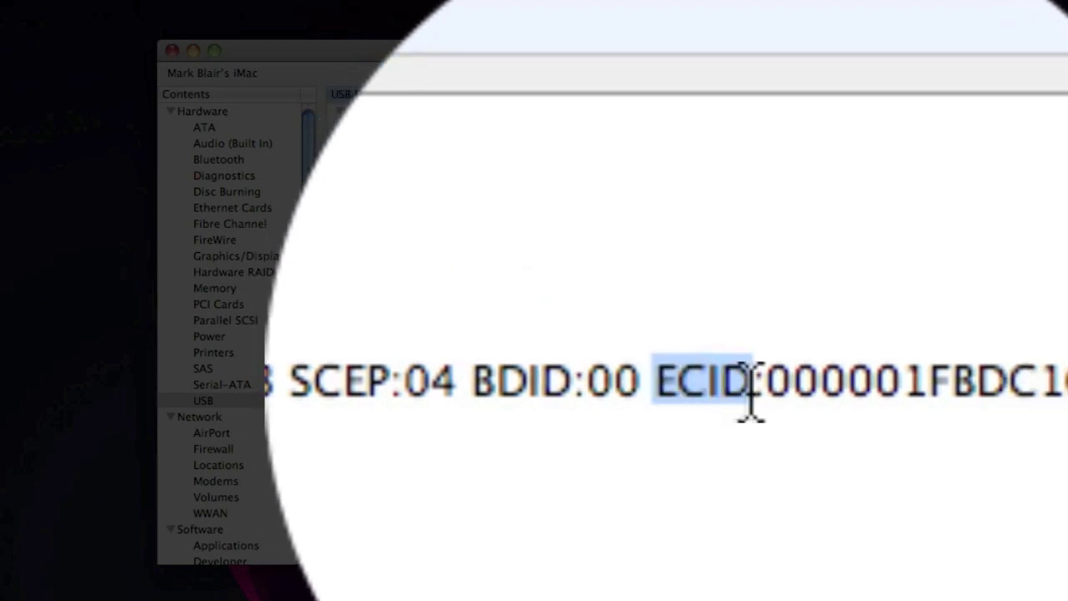
left_click(781, 429)
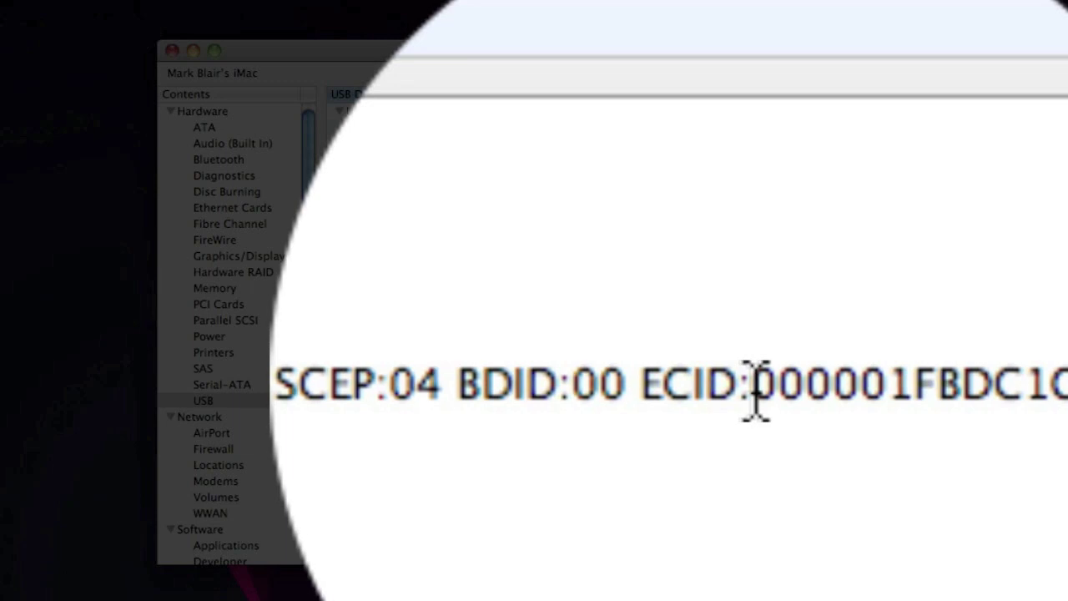
left_click_drag(755, 392, 887, 400)
key("super+c")
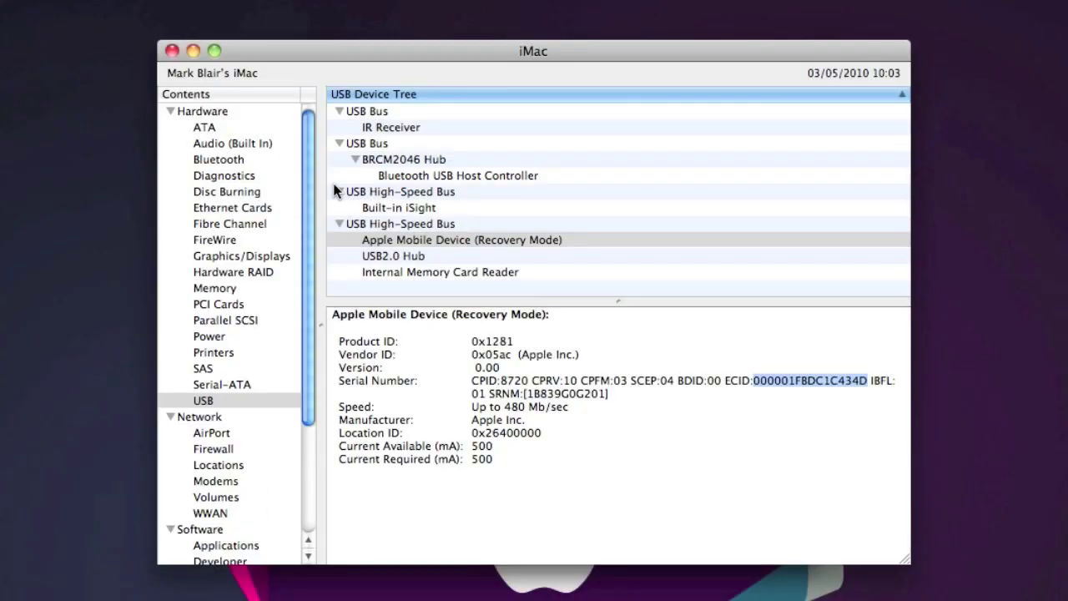
- Close the system information window and paste the copied device ECID into Umbrella's ECID field
left_click_drag(302, 52, 1025, 179)
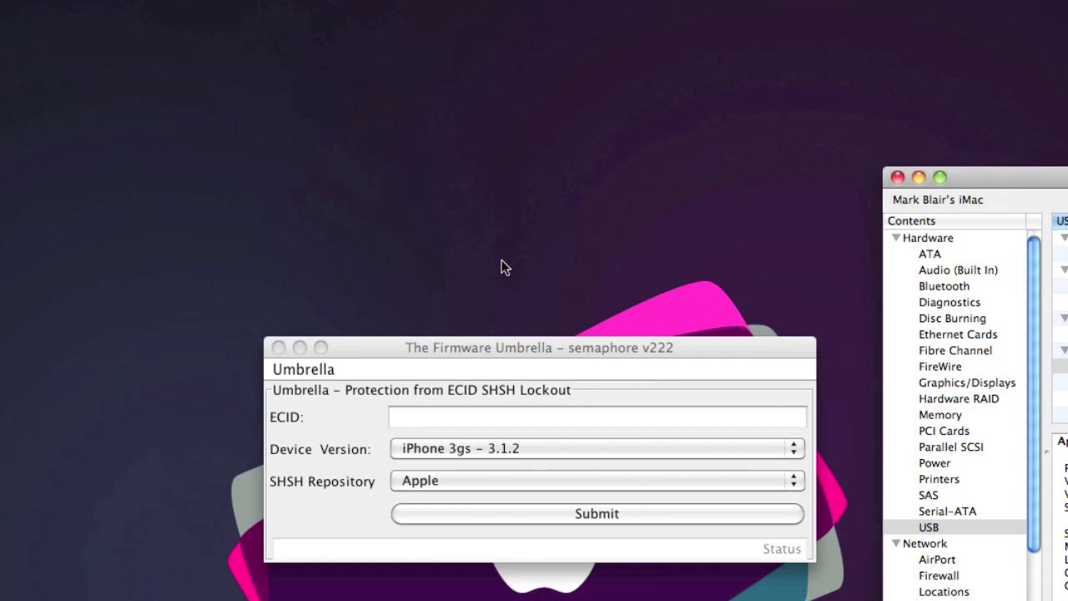
left_click(559, 349)
left_click(898, 179)
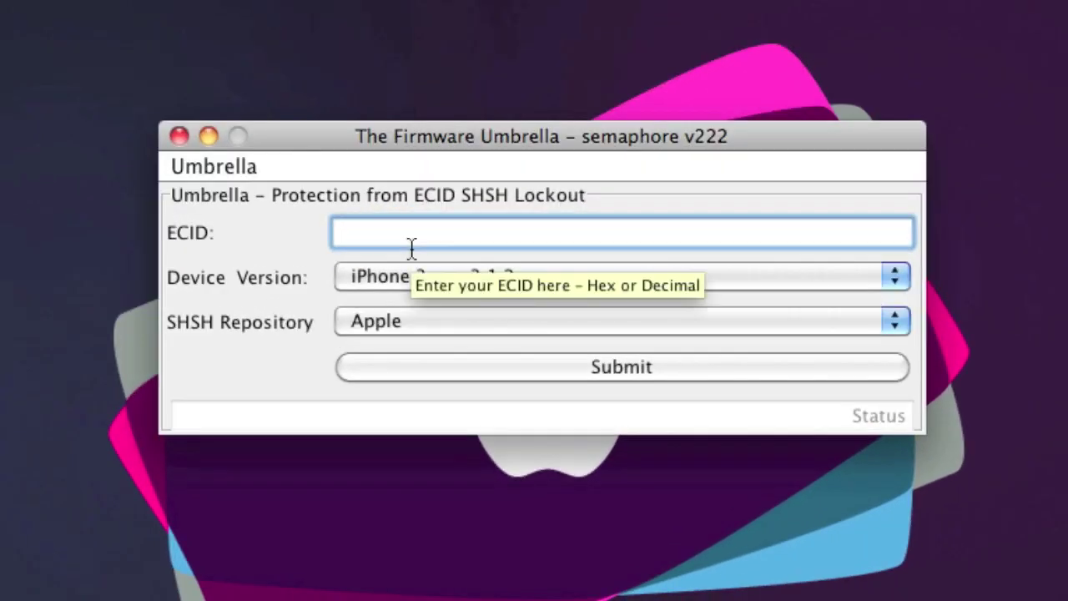
key("super+v")
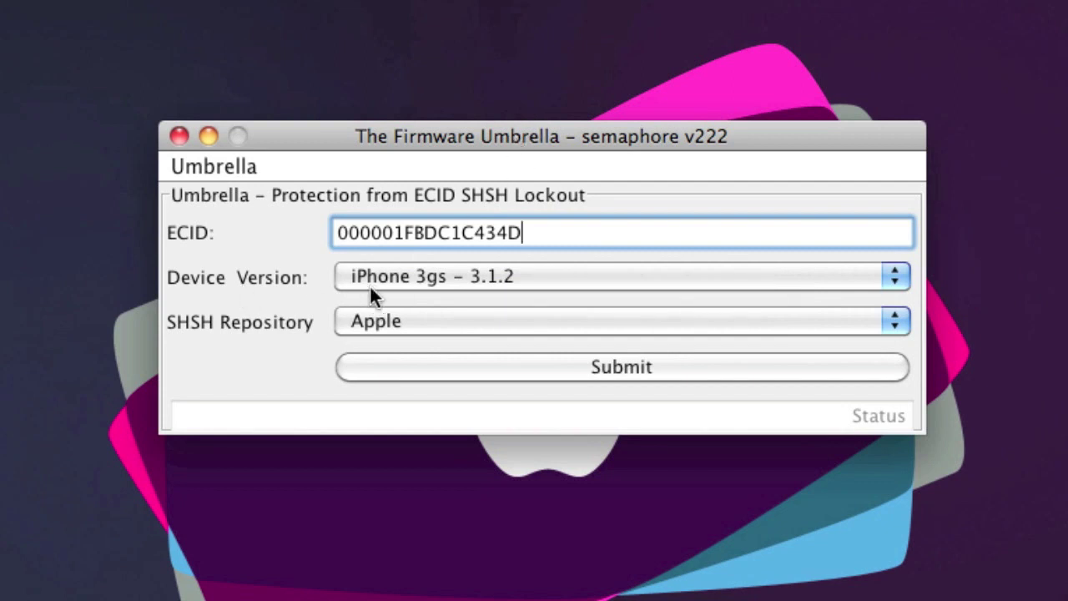
- Set the device version to iPhone 3gs - 3.1.3 and the SHSH repository to Saurik - Cydia
left_click(391, 279)
left_click(415, 319)
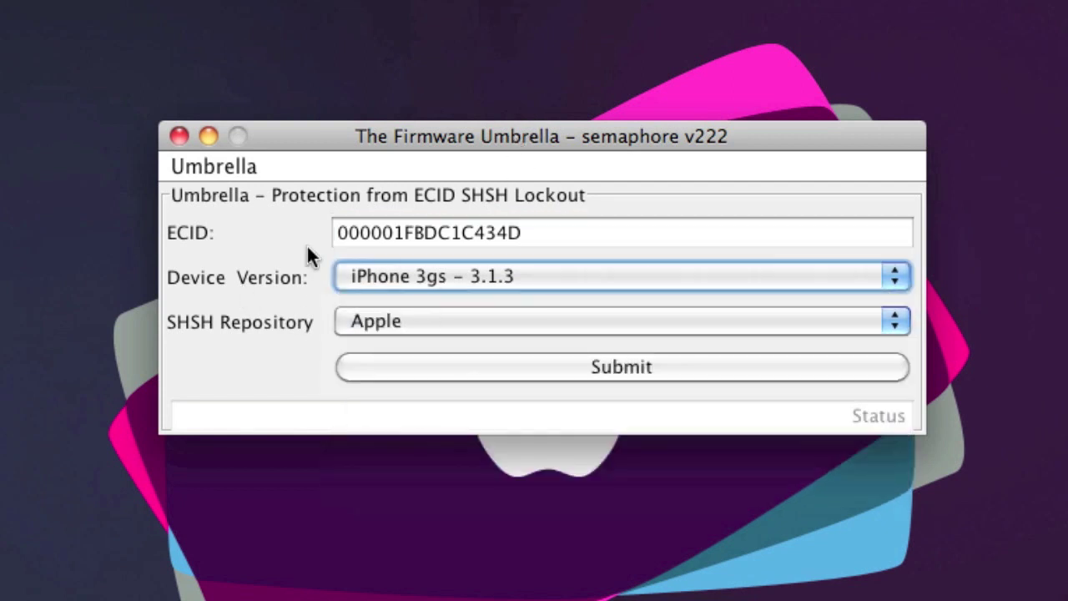
left_click(342, 320)
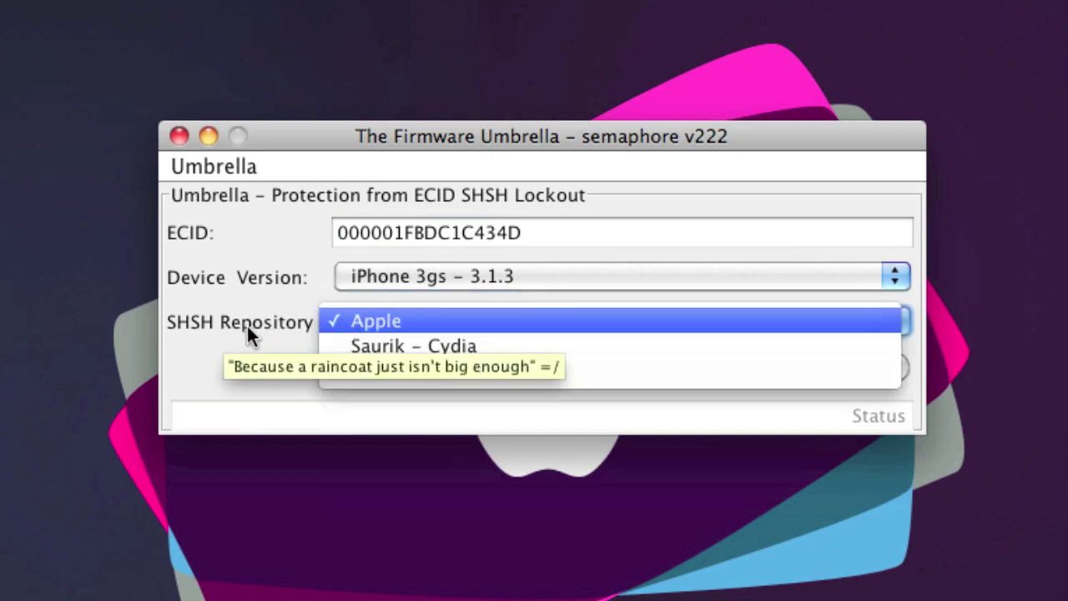
left_click(362, 344)
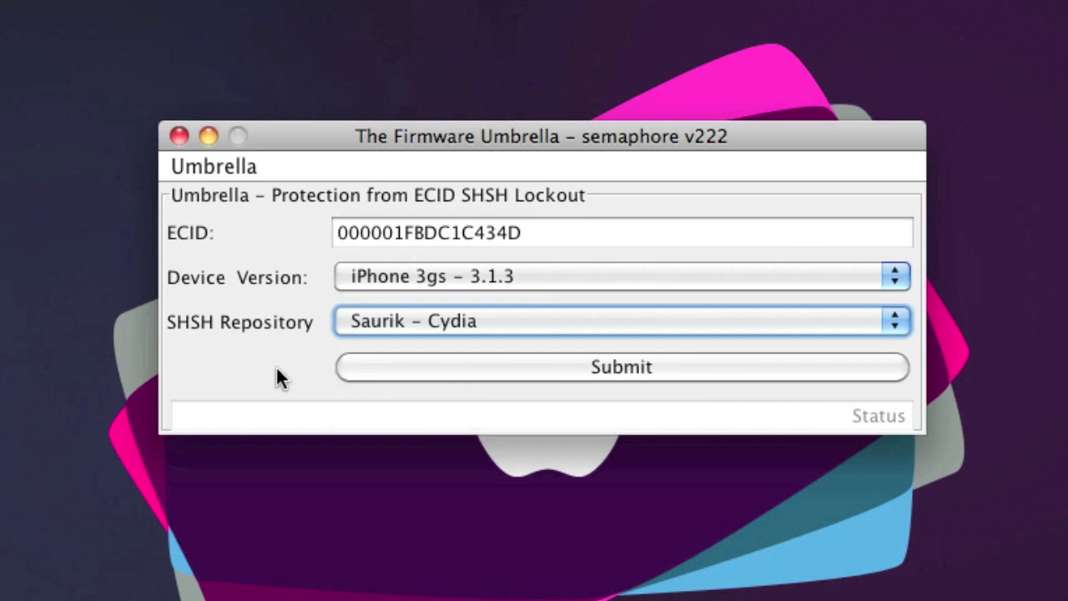
mouse_move(579, 131)
left_mouse_down()
mouse_move(549, 117)
mouse_move(564, 121)
left_mouse_up()
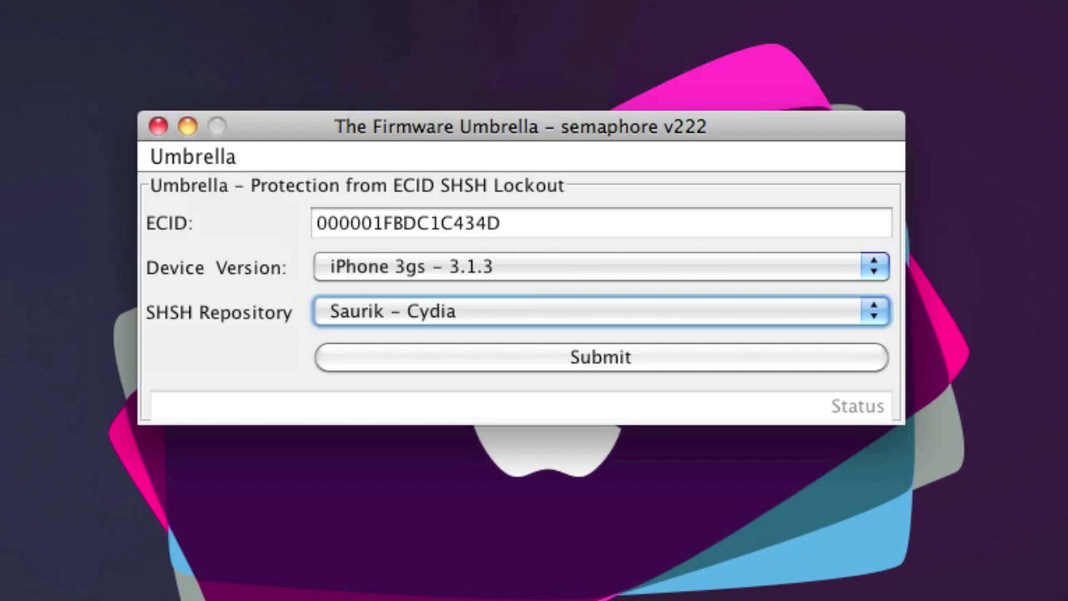
left_click_drag(627, 131, 655, 130)
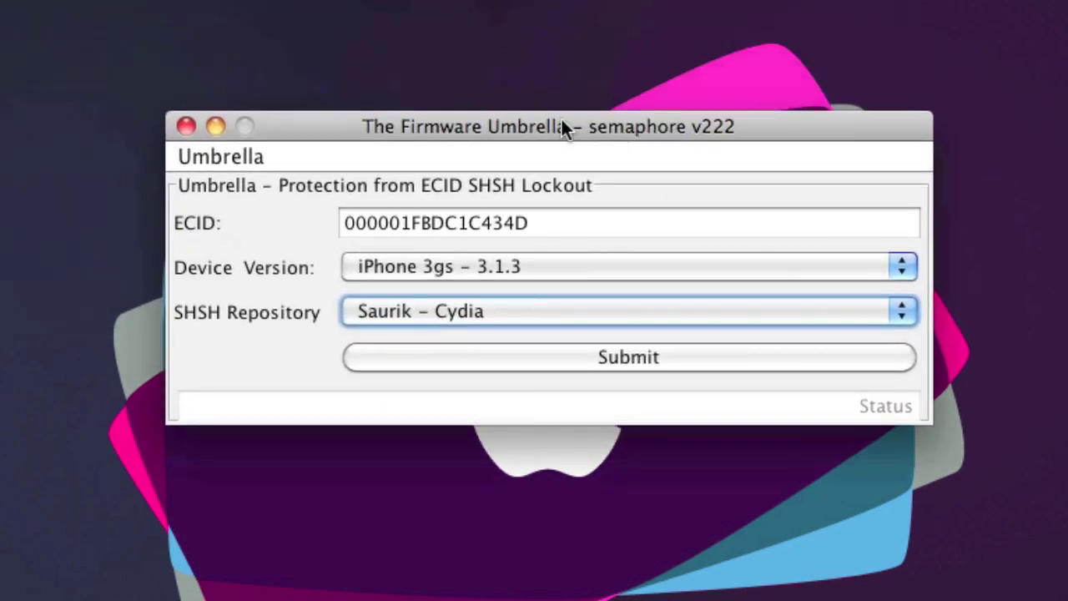
left_click_drag(562, 120, 563, 245)
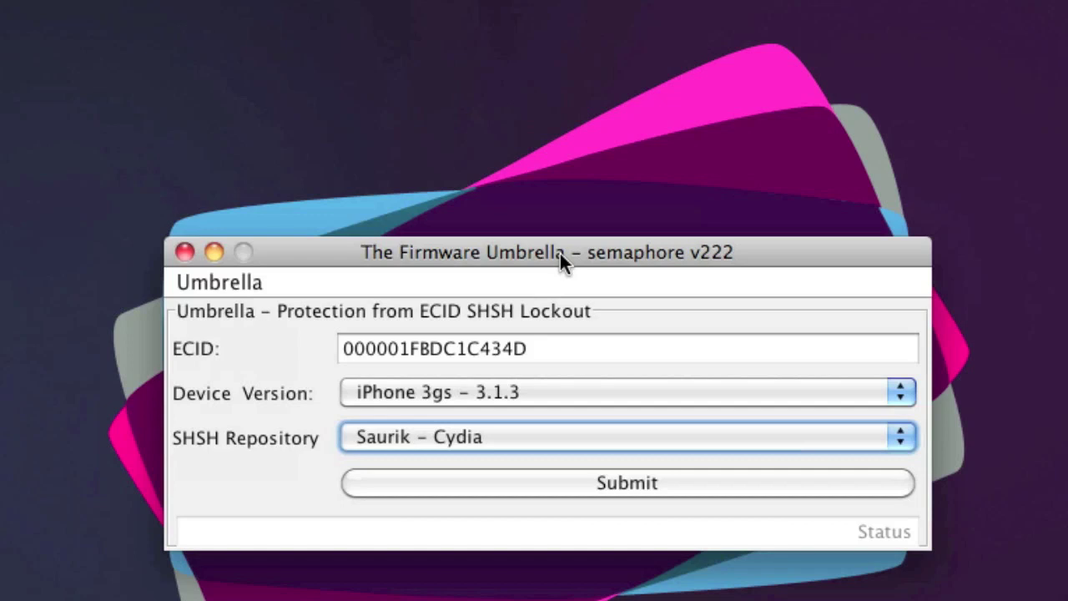
left_click_drag(560, 252, 553, 193)
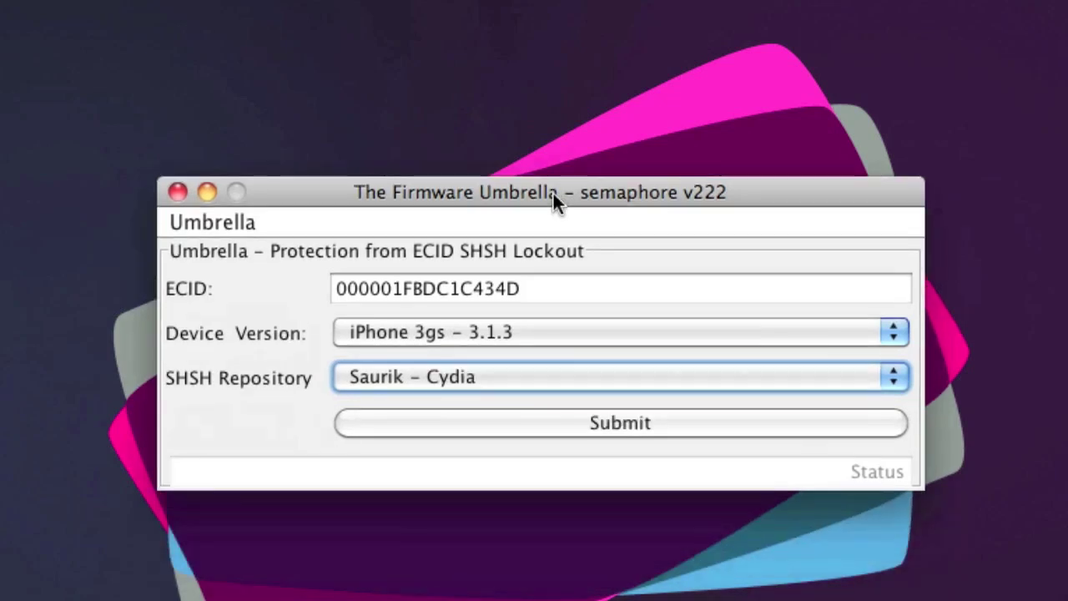